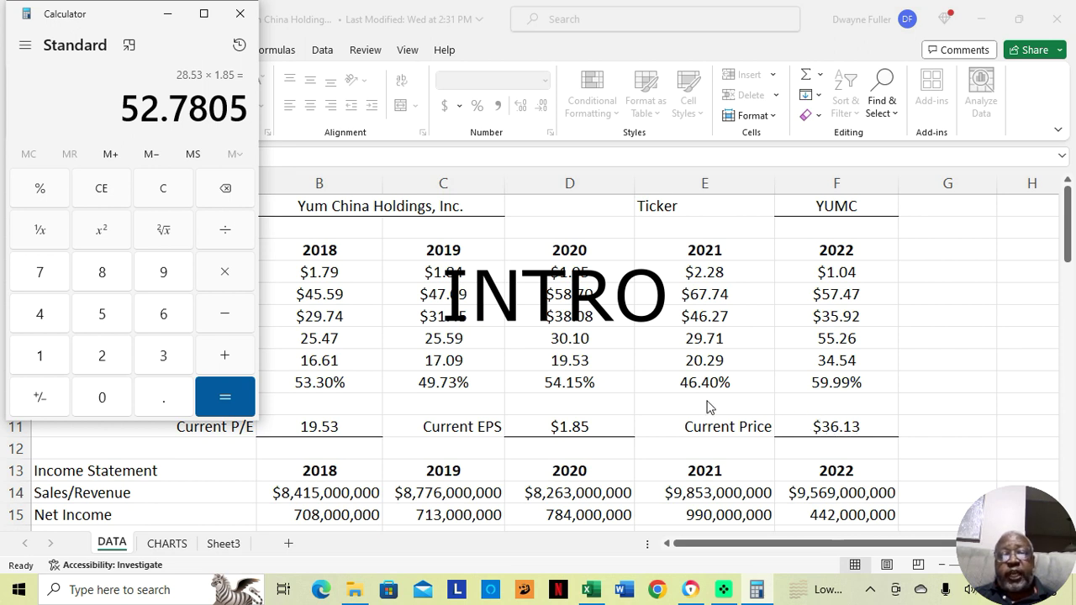
Step: Bring up the calculator and add 9 to the current P/E ratio of 19.53
click(164, 13)
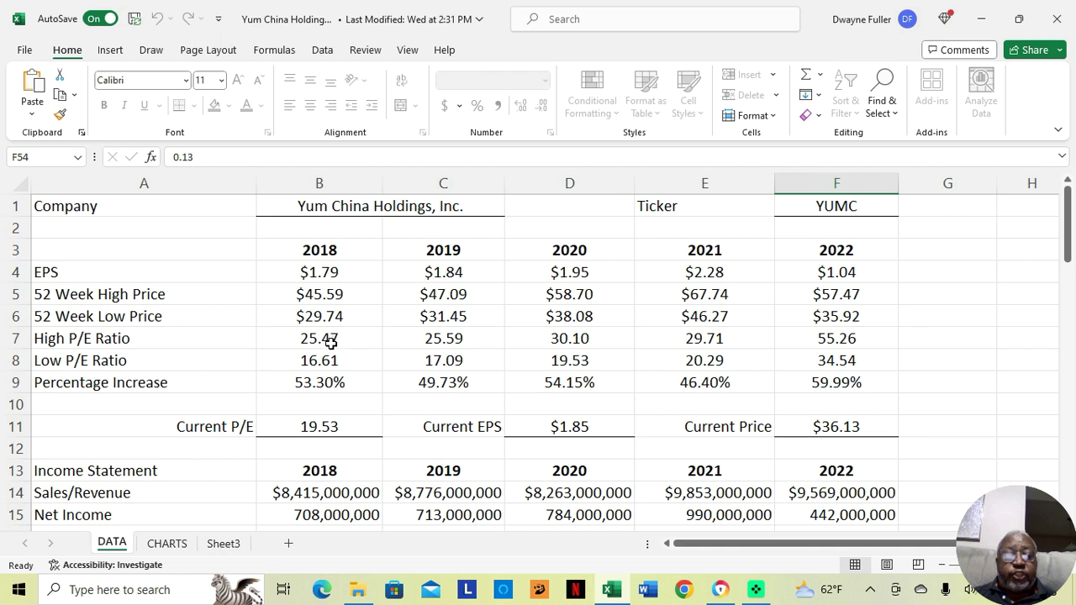
key(XF86Calculator)
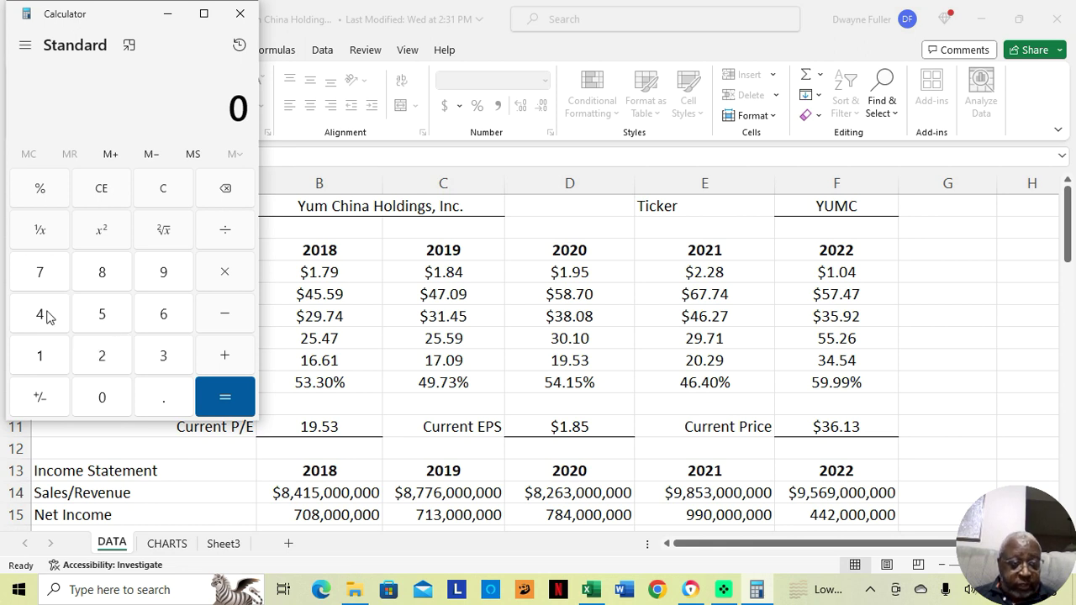
click(37, 359)
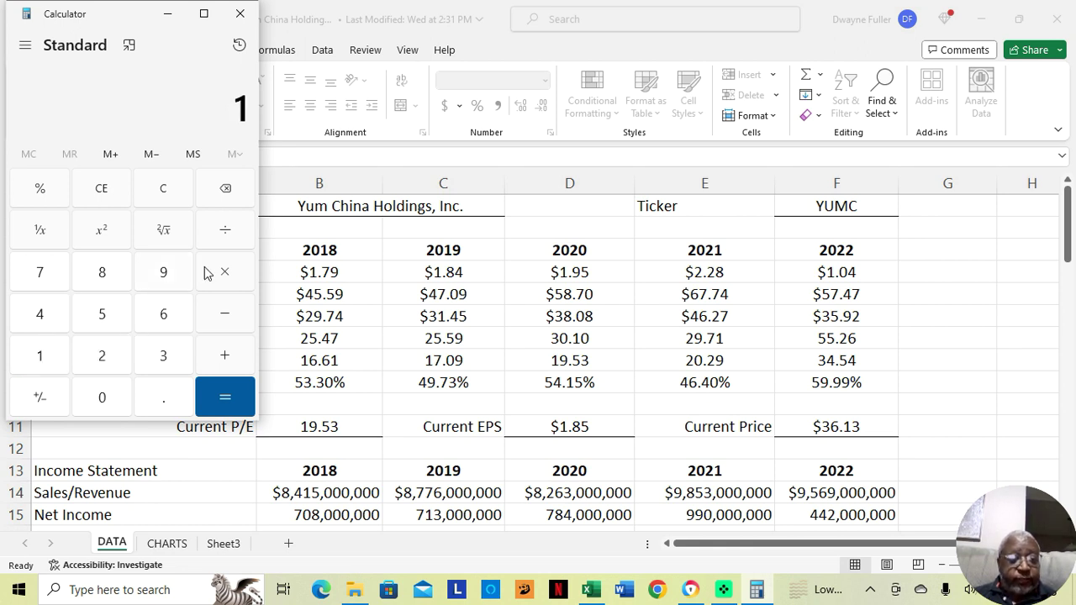
click(163, 276)
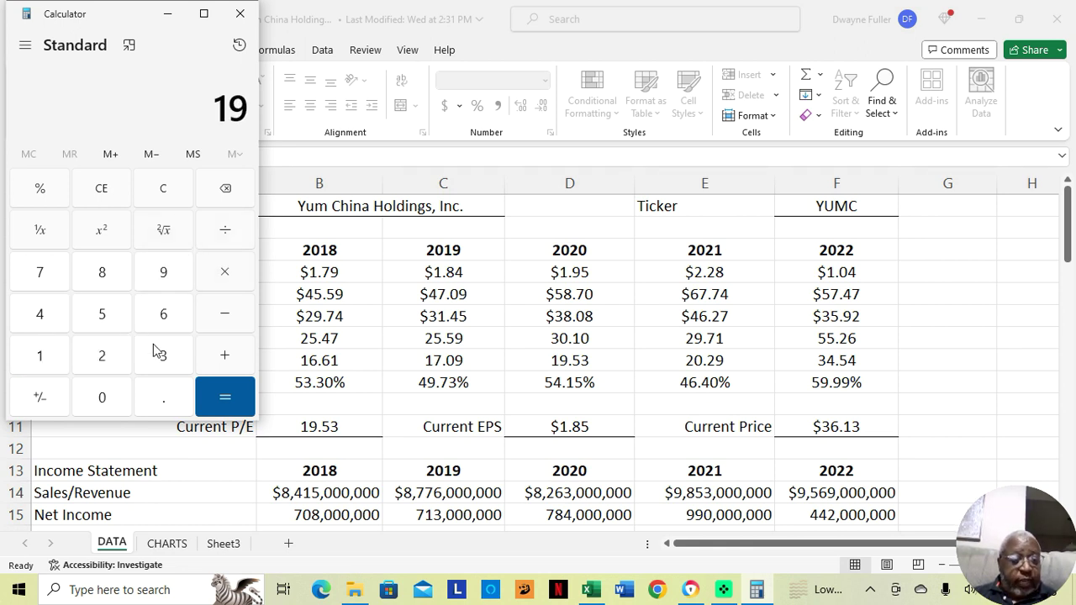
click(161, 400)
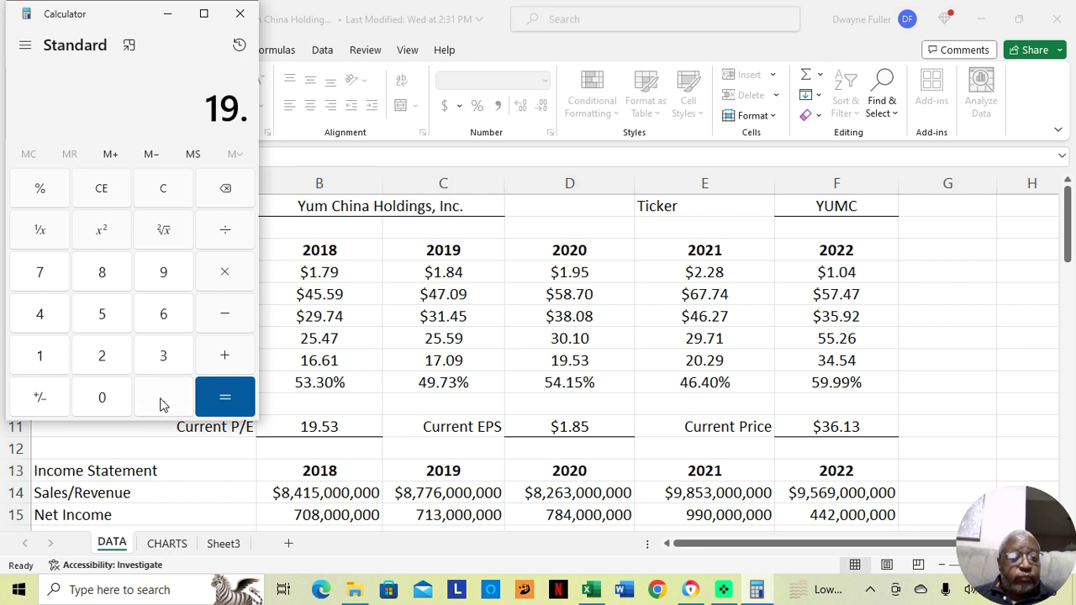
click(101, 313)
click(152, 360)
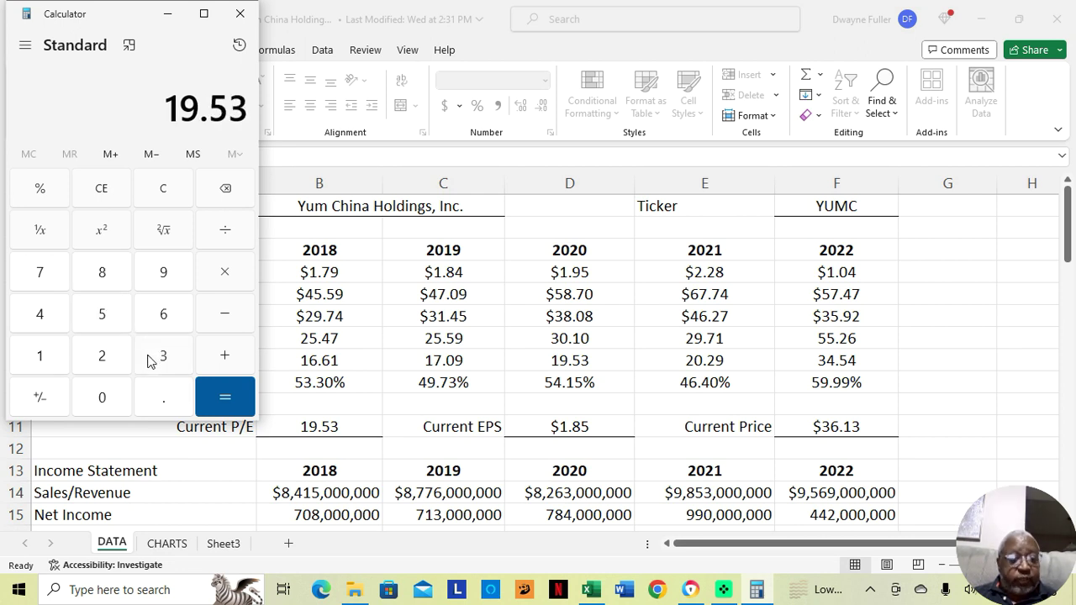
click(225, 357)
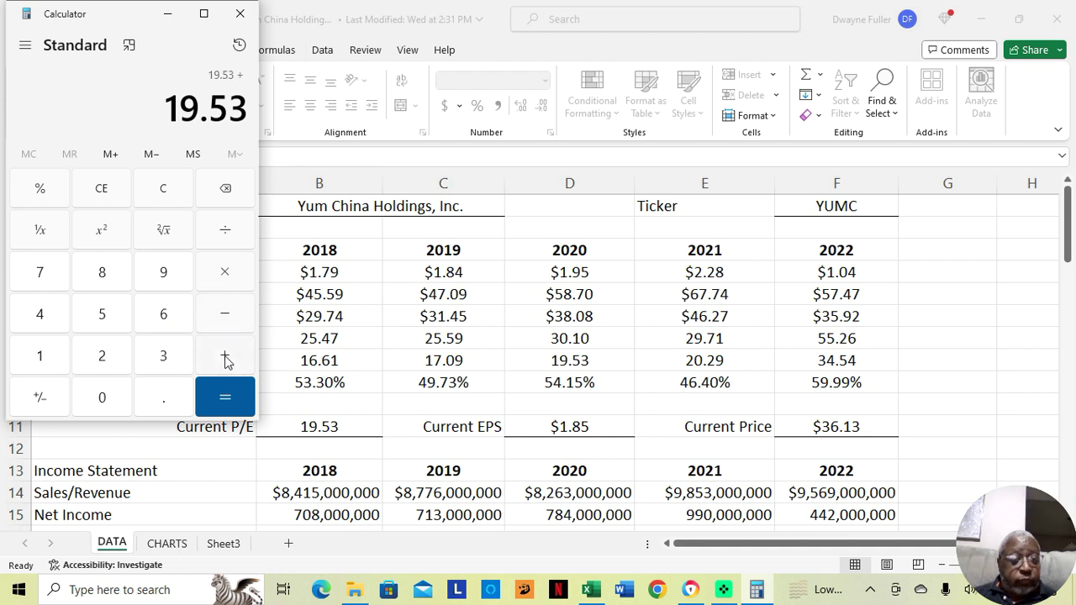
click(163, 280)
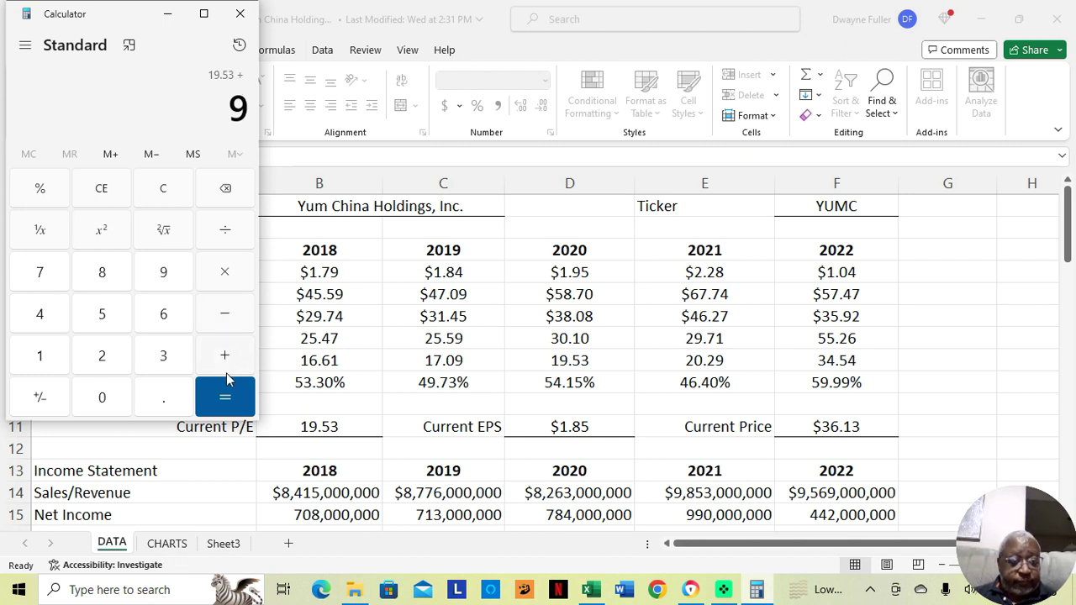
click(218, 411)
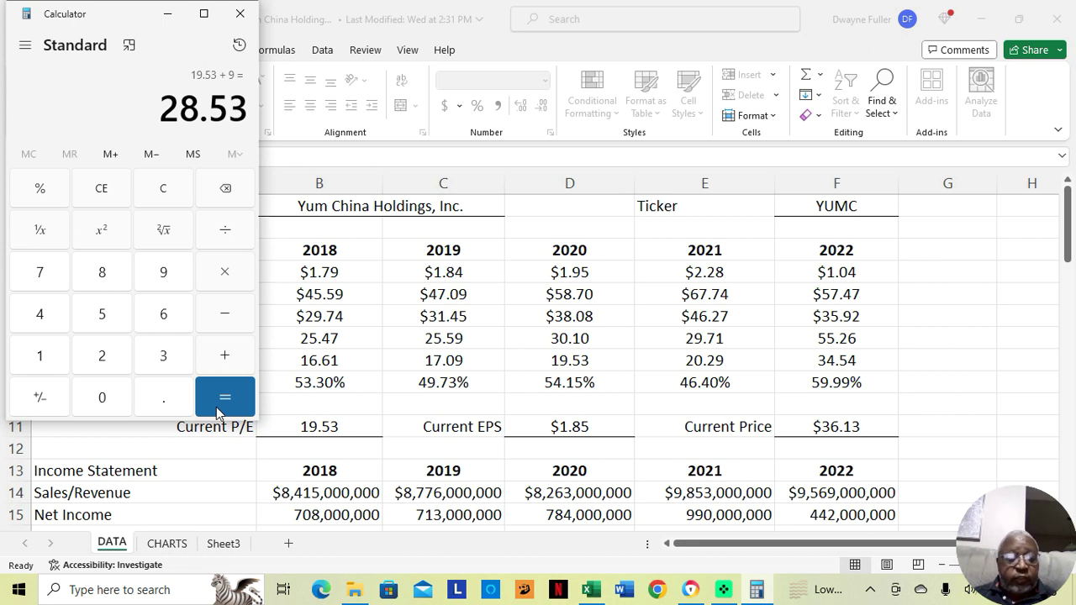
Step: Multiply the calculated sum by the current EPS of 1.85 and return to the workbook
click(217, 278)
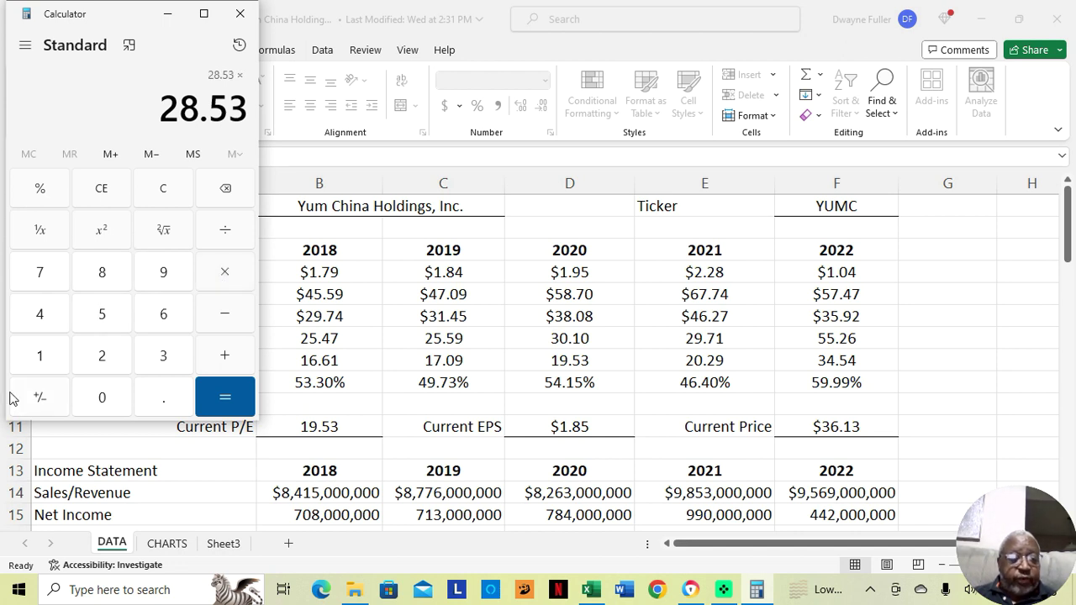
click(37, 355)
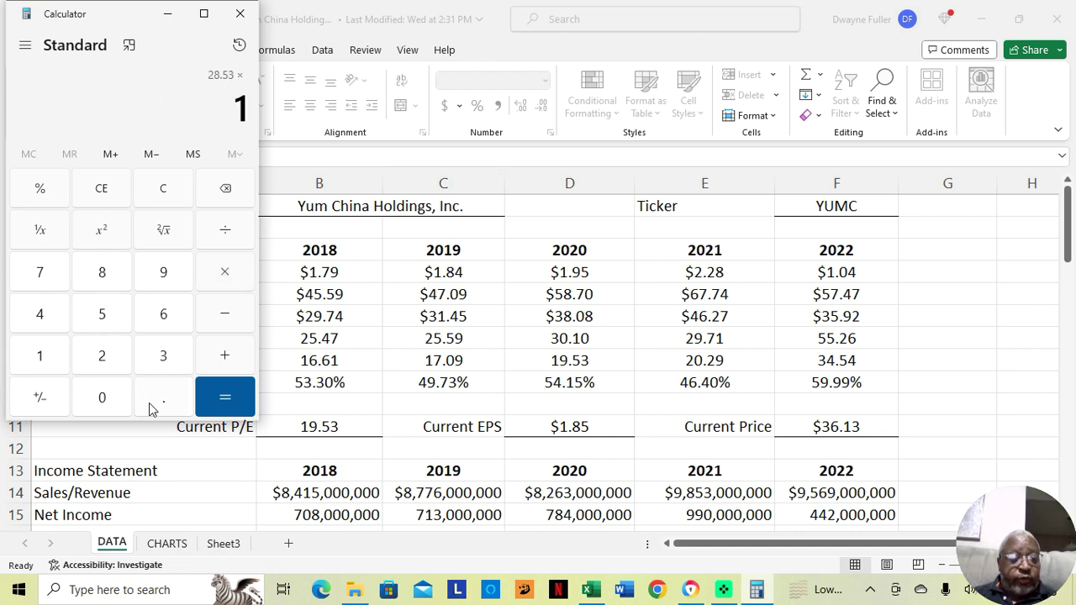
click(151, 401)
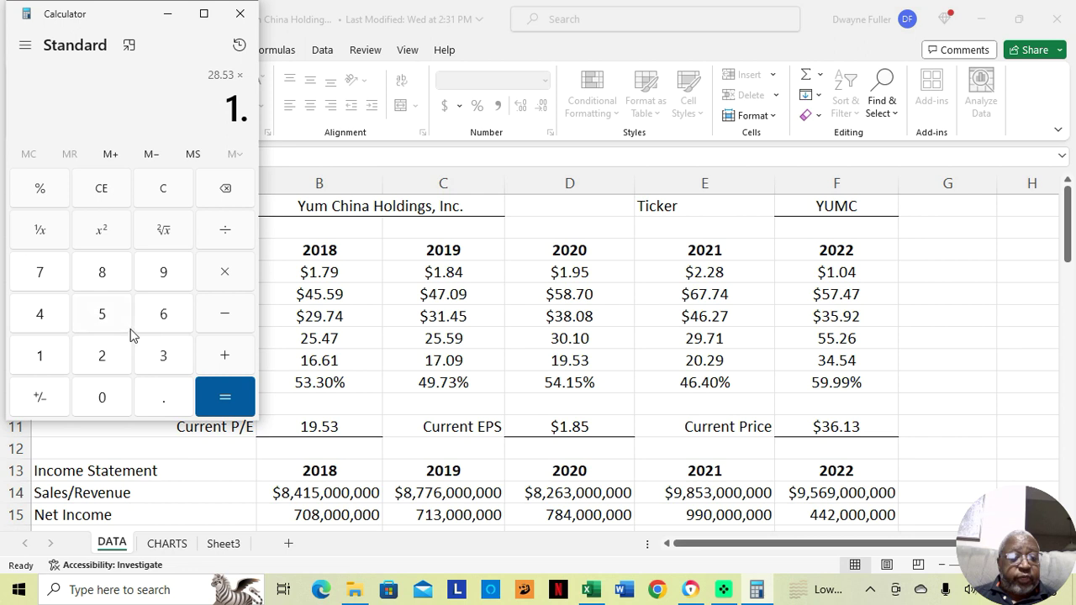
click(105, 280)
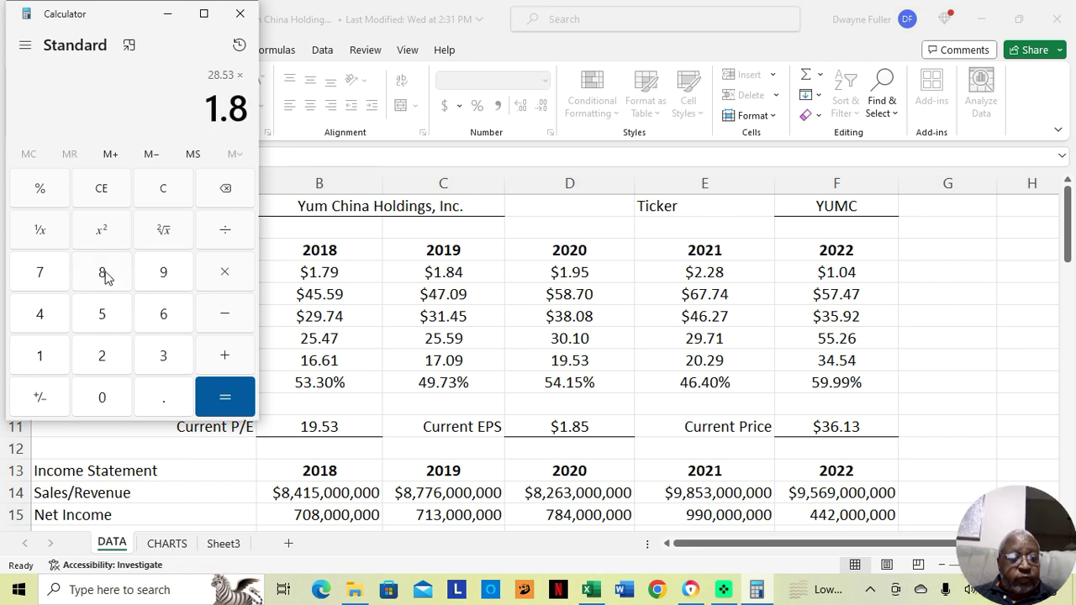
click(110, 314)
click(231, 398)
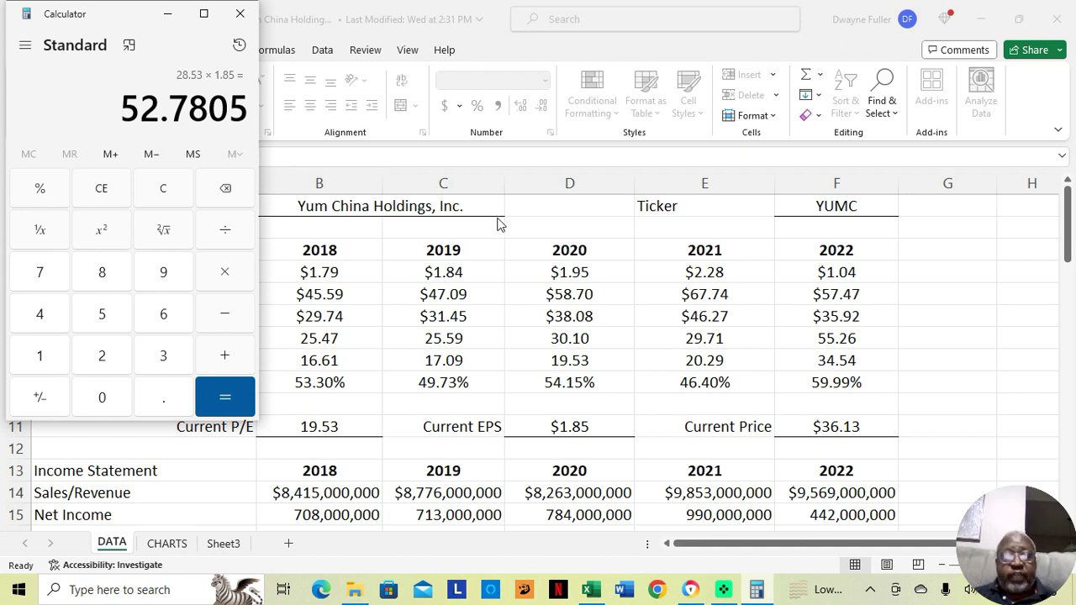
click(164, 13)
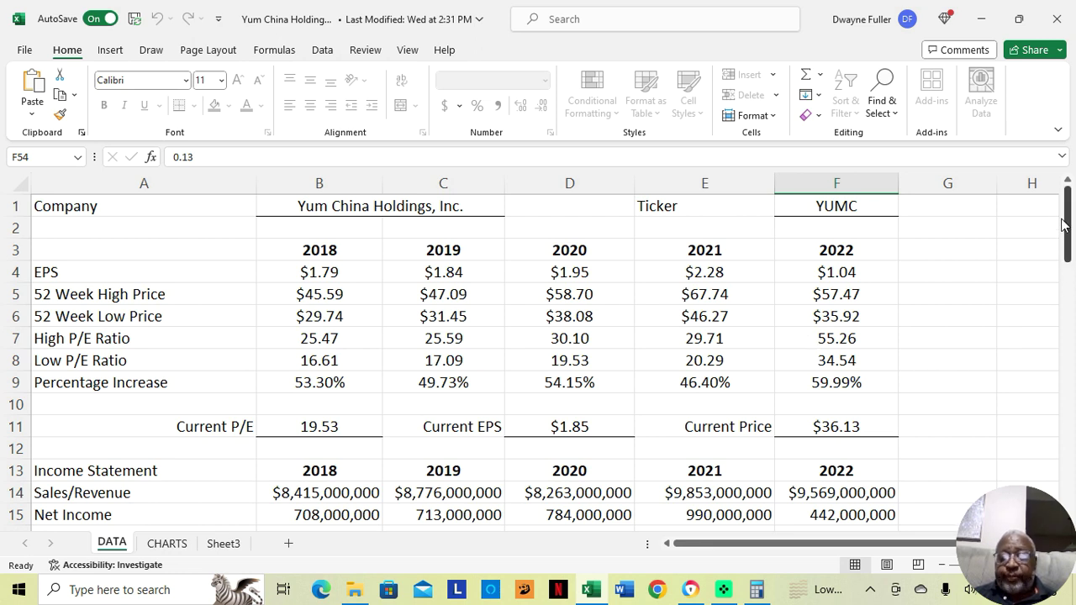
Step: Review the 2018–2022 income statement, equity and debt ratios, and balance sheet on the DATA sheet
drag(1071, 210, 1074, 266)
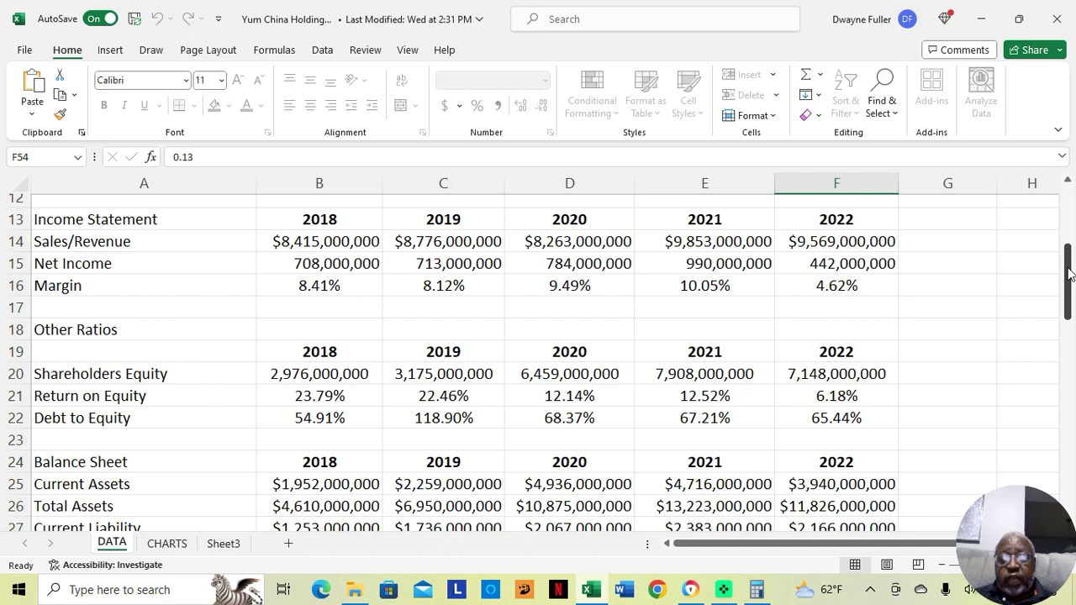
drag(1070, 273, 1069, 273)
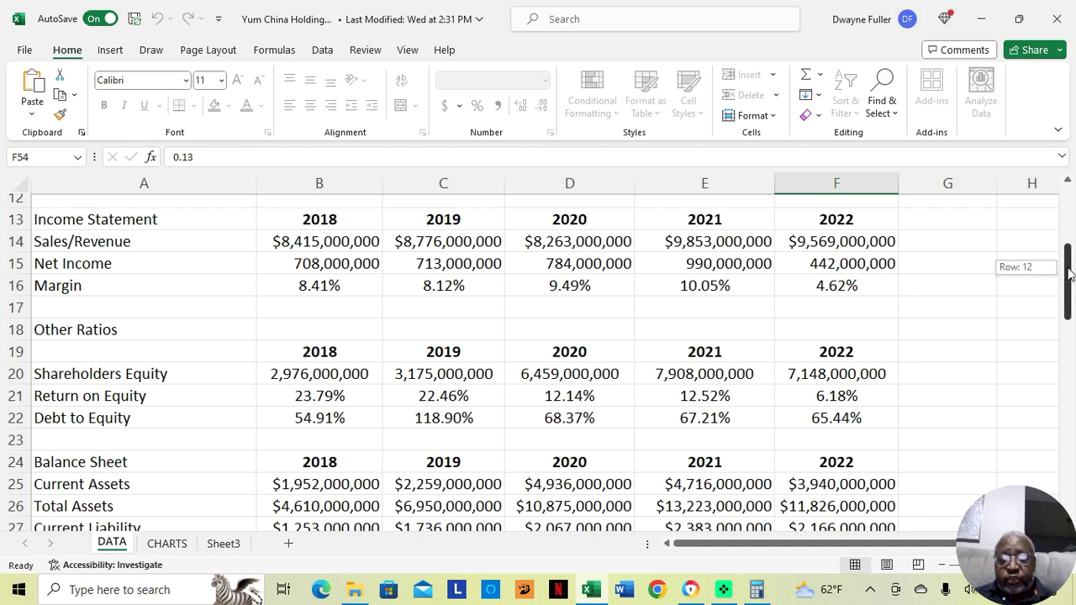
drag(1070, 274, 1072, 305)
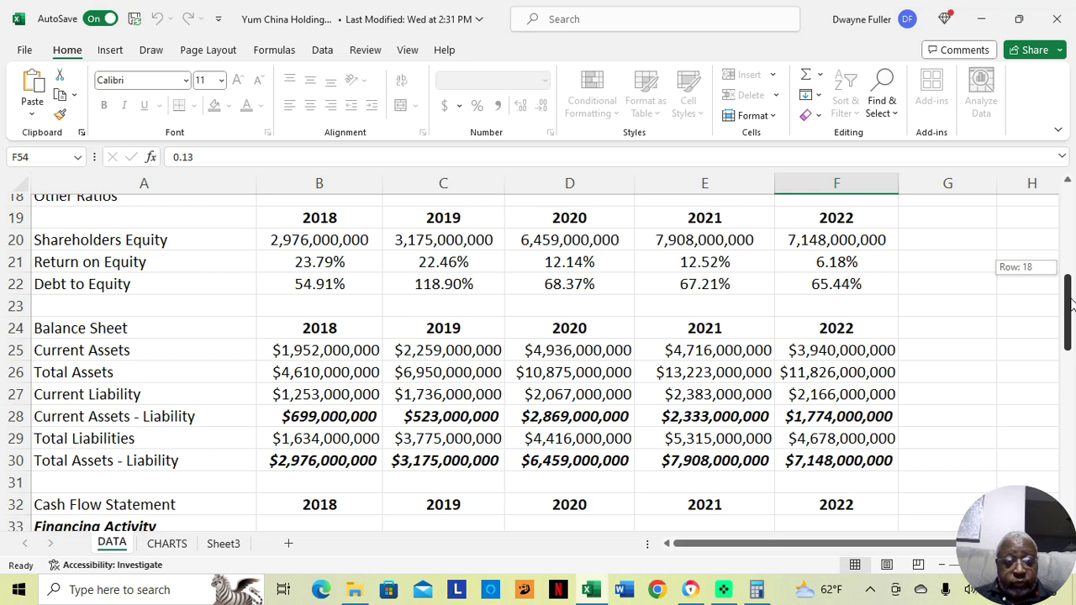
drag(1072, 305, 1072, 305)
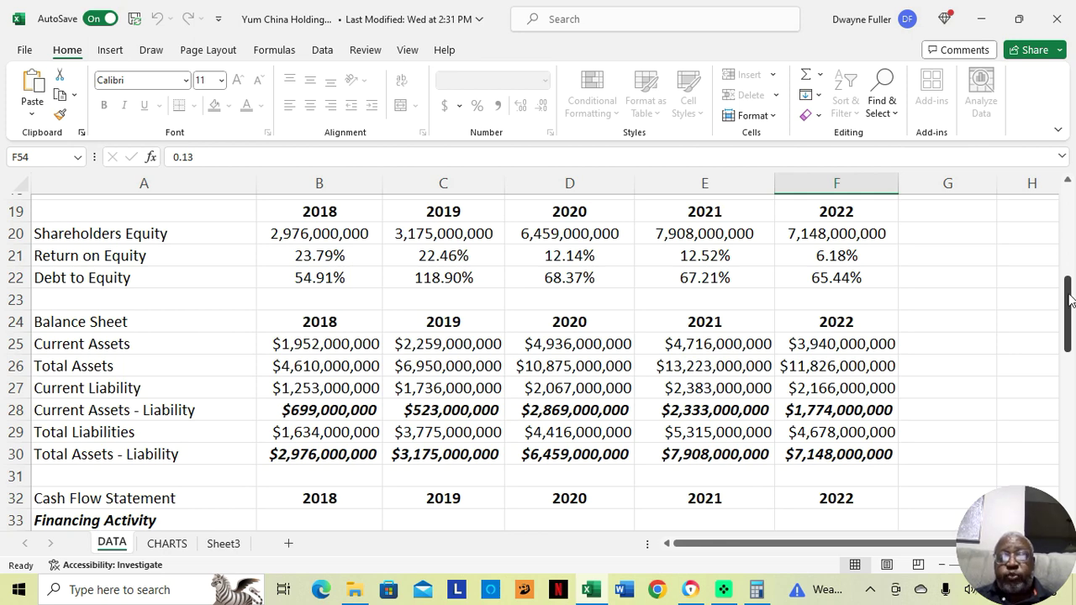
drag(1072, 300, 1071, 300)
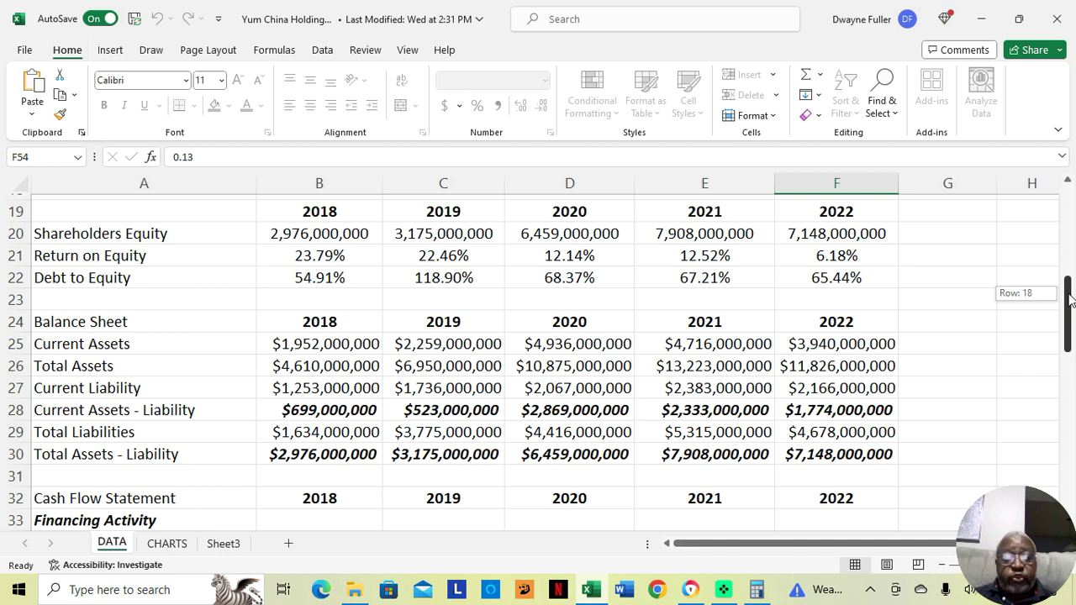
mouse_move(1071, 300)
mouse_down()
mouse_move(1072, 319)
mouse_move(1069, 301)
mouse_up()
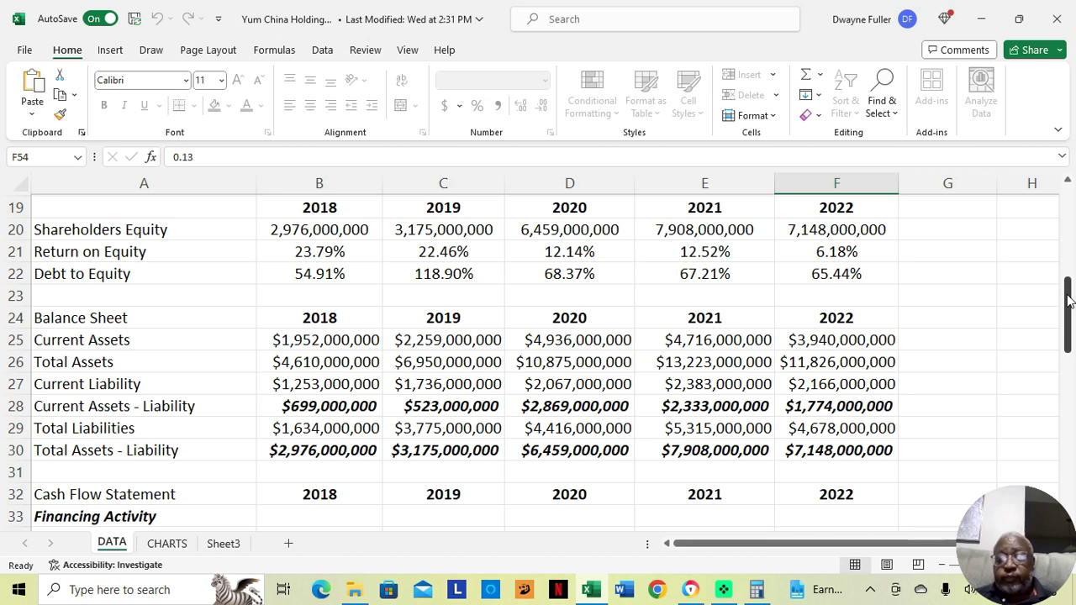
drag(1069, 301, 1069, 301)
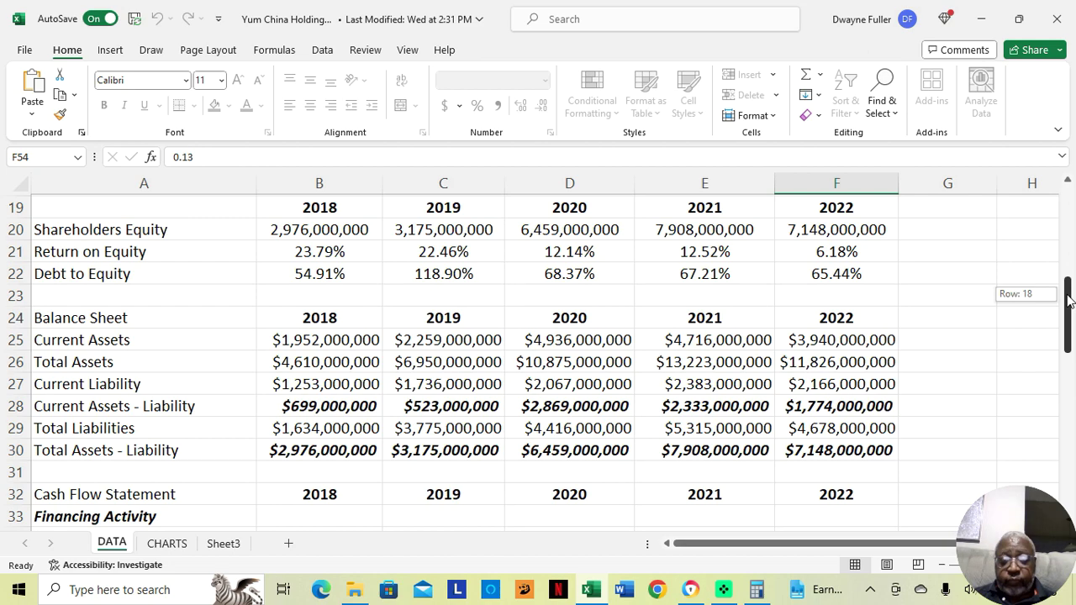
drag(1069, 301, 1070, 327)
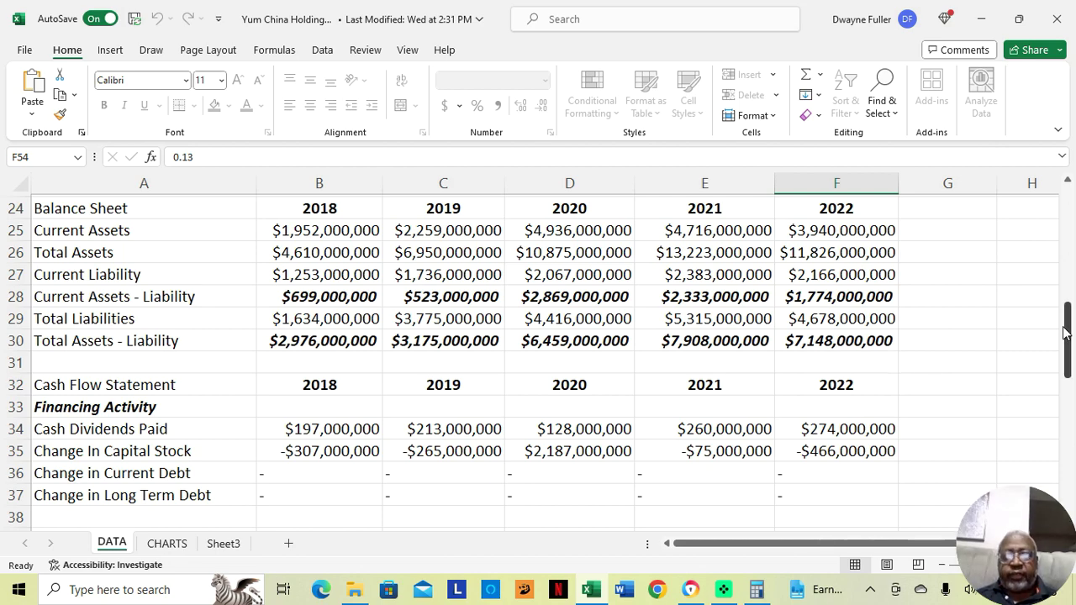
Step: Review the cash flow statement, free cash flow after dividends, net income versus free cash flow, and the share and dividend data
drag(1063, 332, 1072, 374)
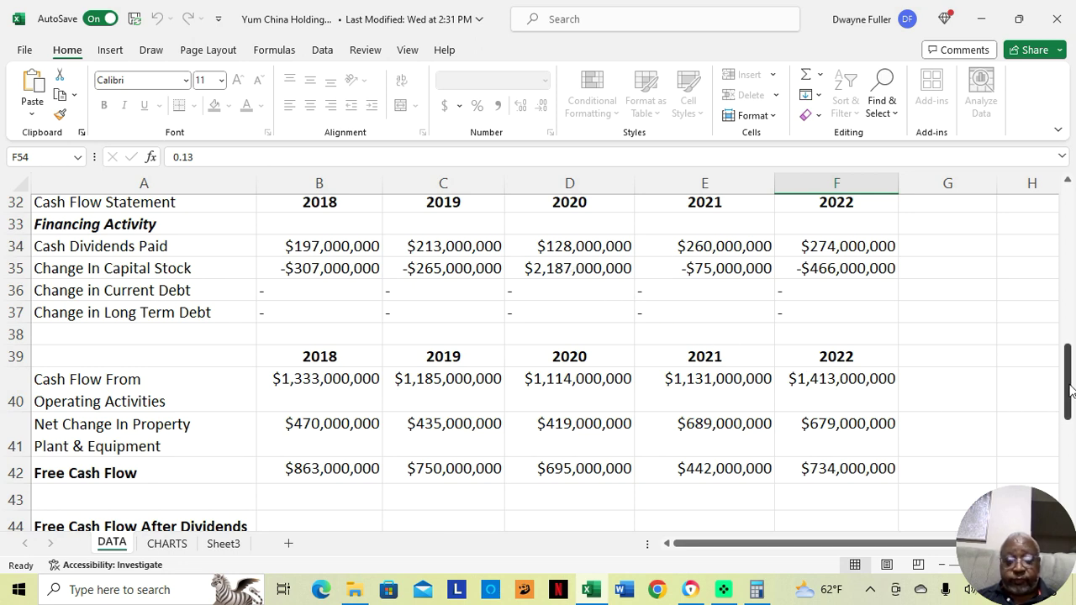
drag(1070, 388, 1073, 423)
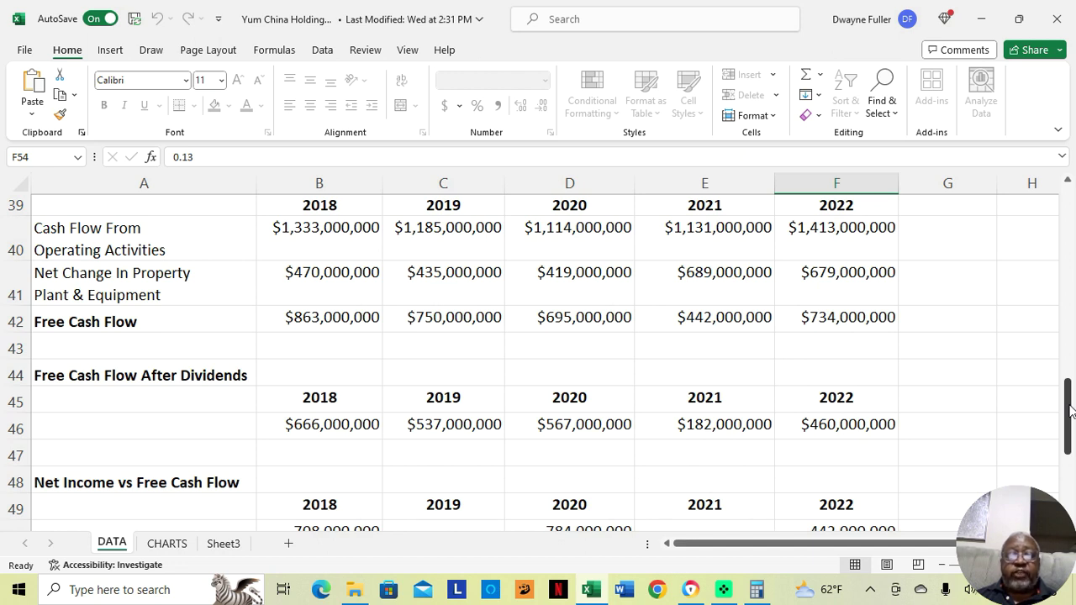
drag(1070, 409, 1070, 410)
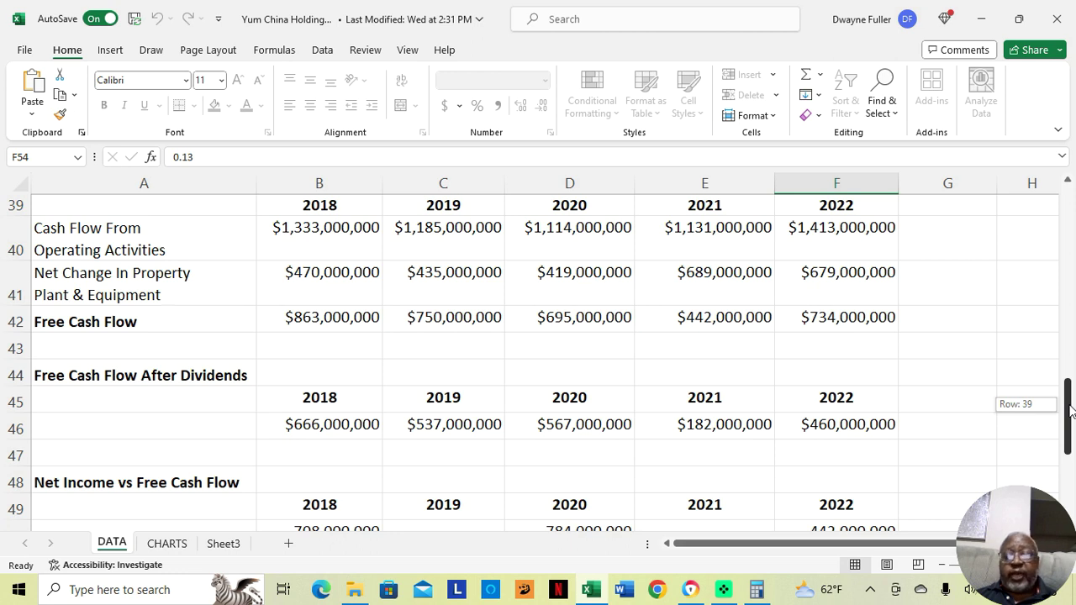
drag(1071, 409, 1071, 409)
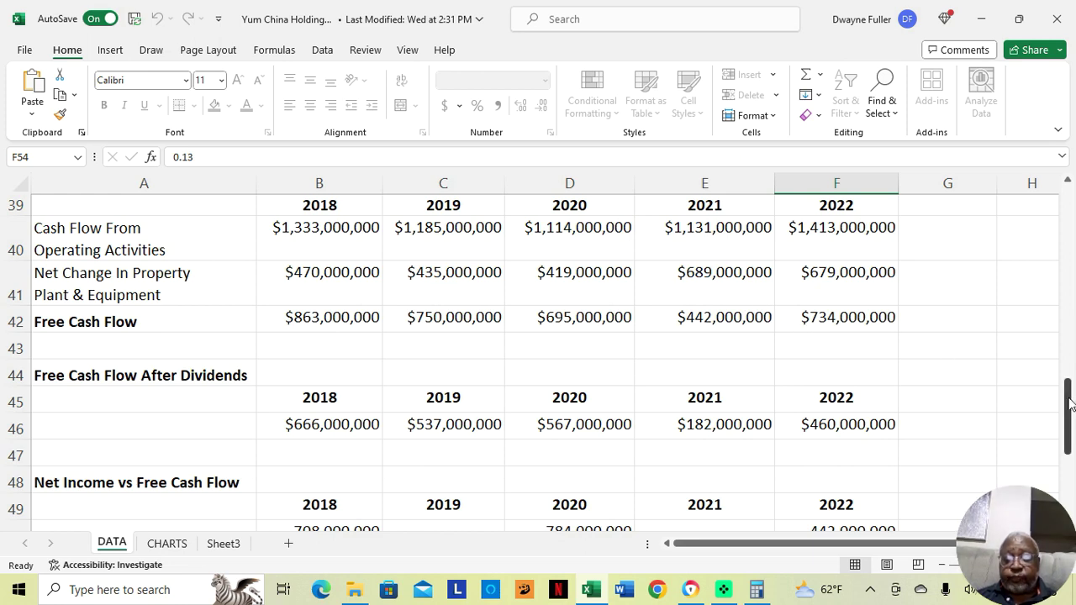
drag(1070, 405, 1071, 443)
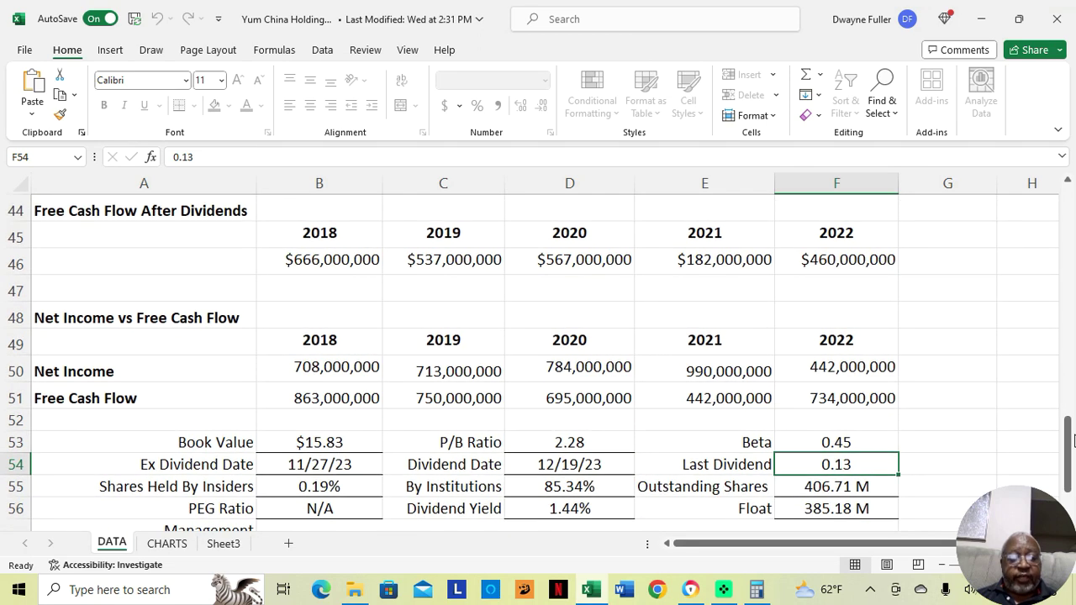